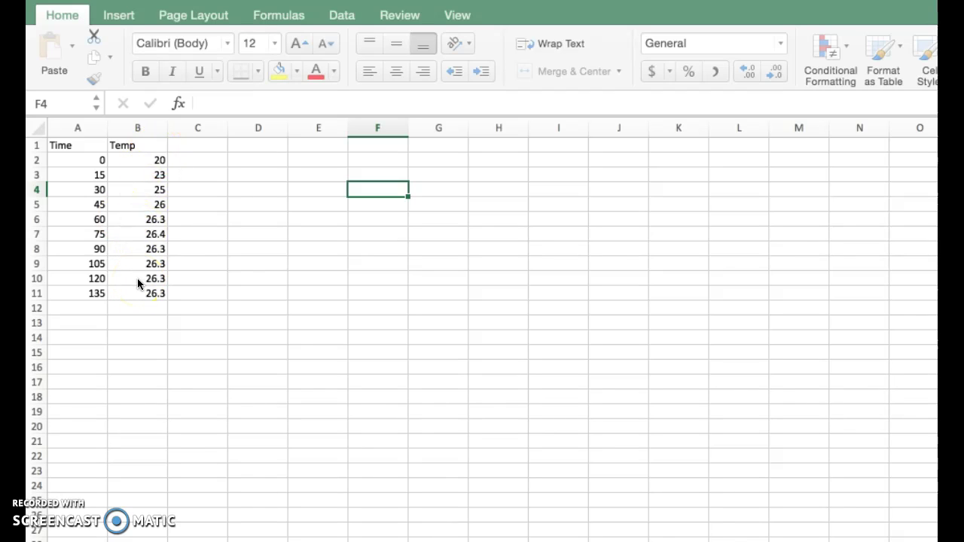
Step: Insert a plain Scatter chart of the time and temperature data in A2:B11 and move it beside the data
click(108, 159)
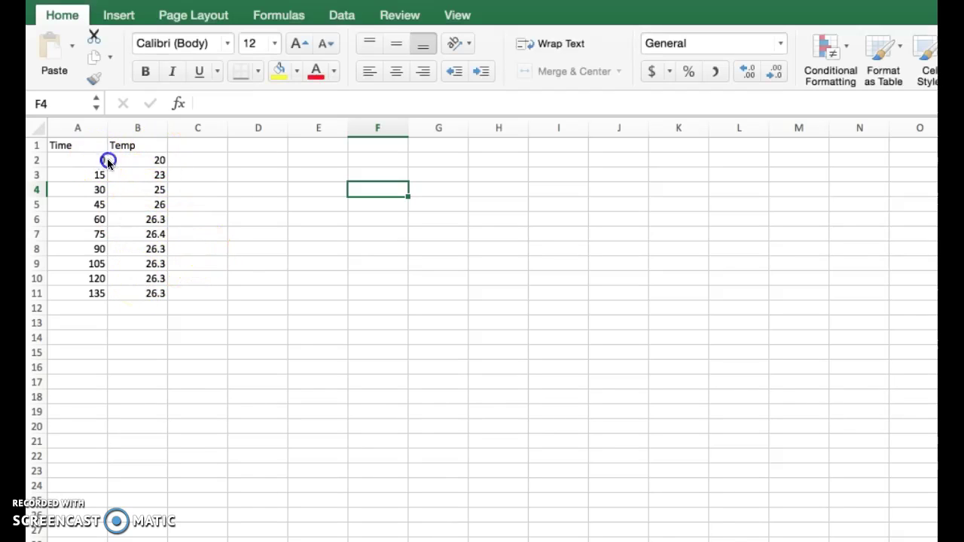
drag(95, 159, 136, 289)
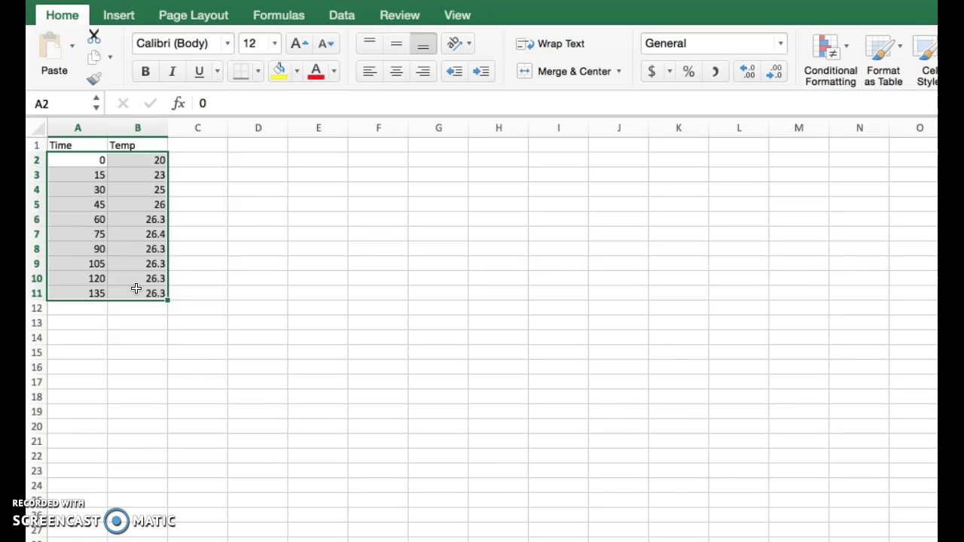
click(125, 16)
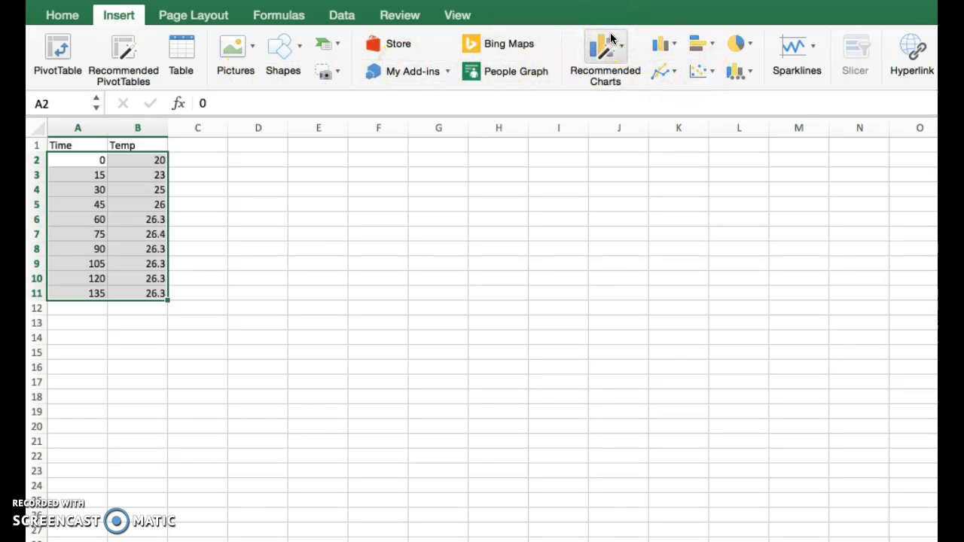
click(613, 75)
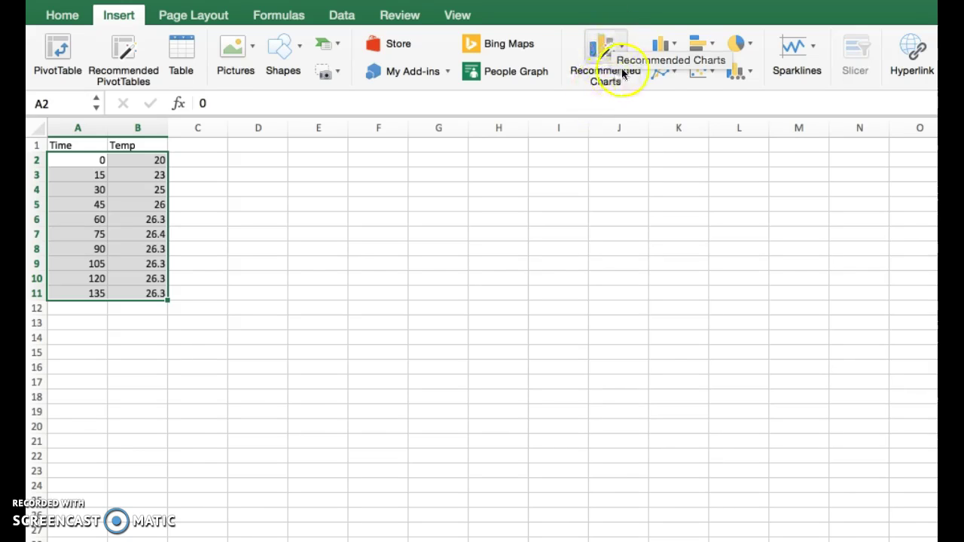
click(712, 74)
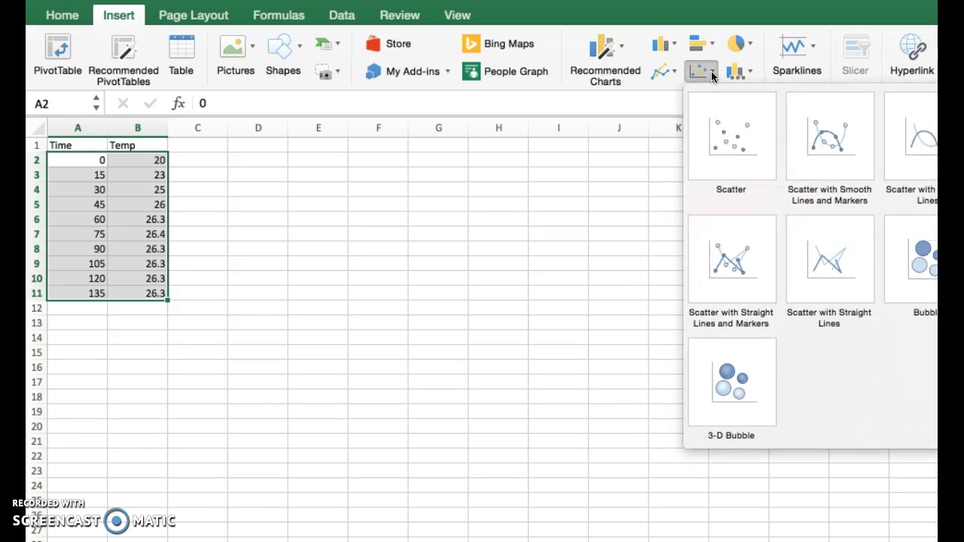
click(728, 131)
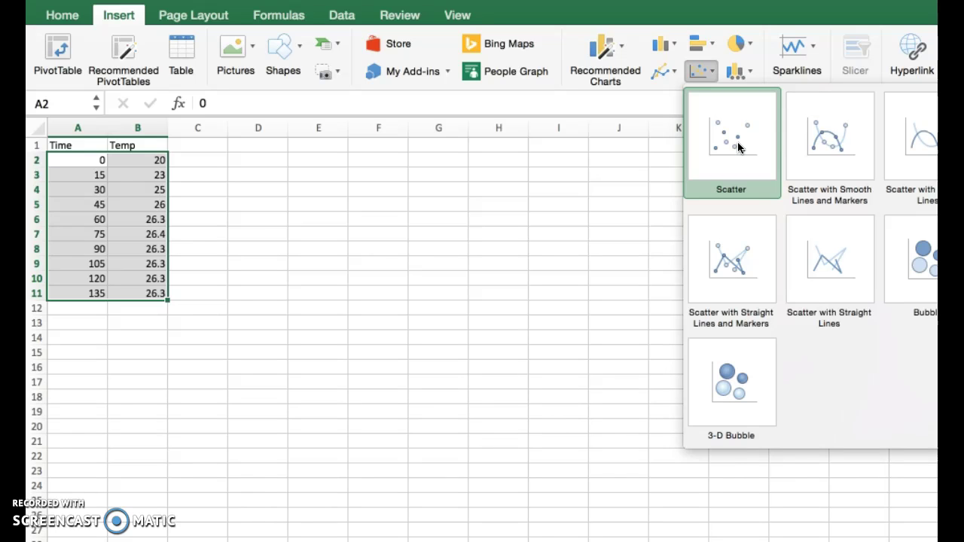
click(737, 141)
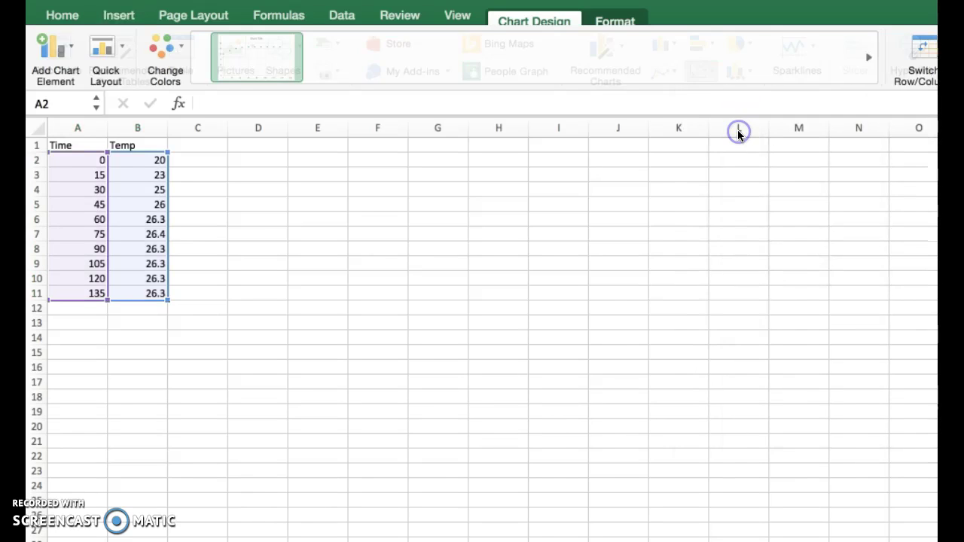
drag(545, 268, 358, 163)
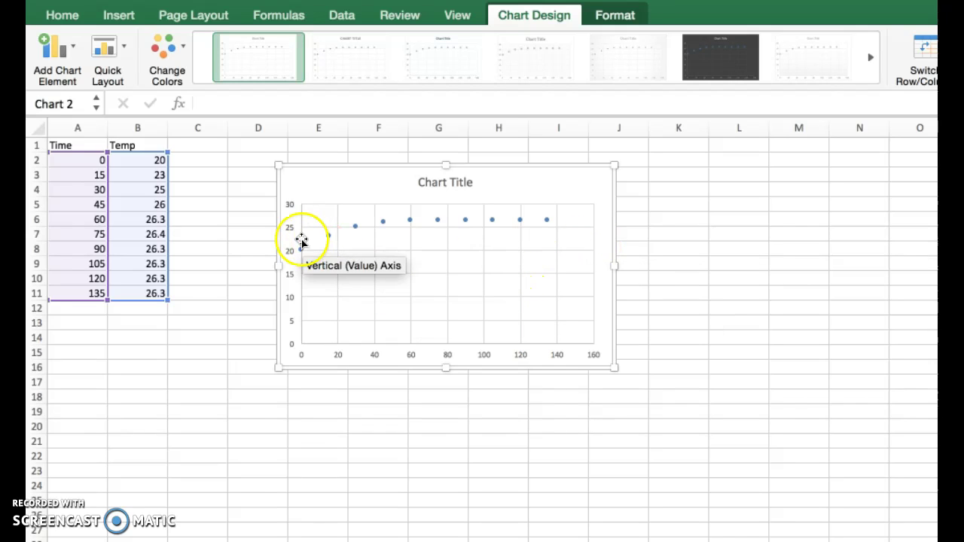
Step: Replace the placeholder chart title with "Heat of Neutralization Data"
click(460, 178)
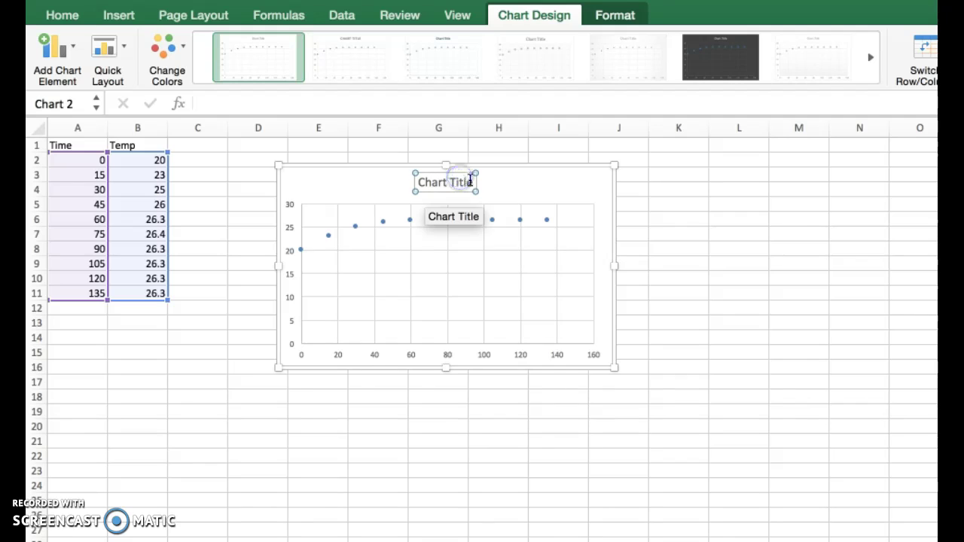
drag(474, 181, 415, 182)
text(C)
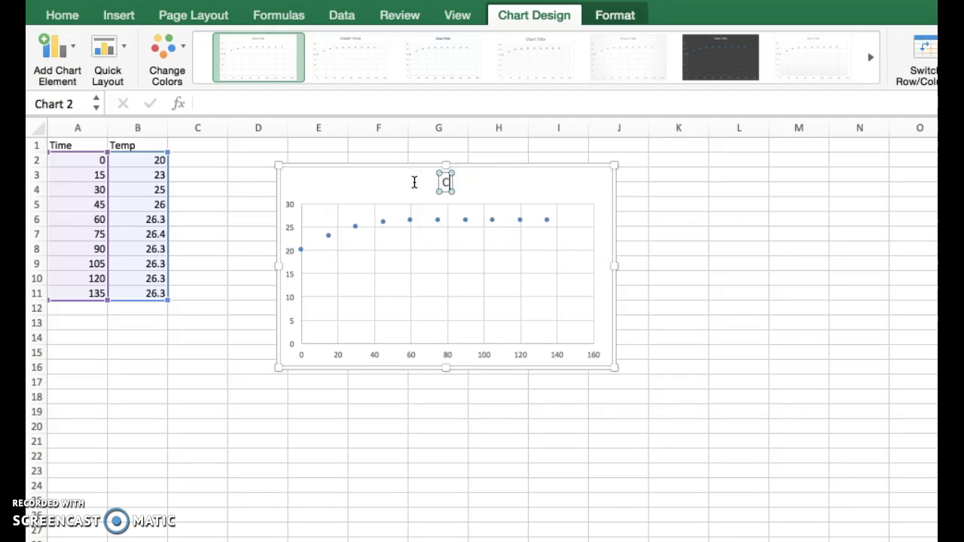
text(alorime)
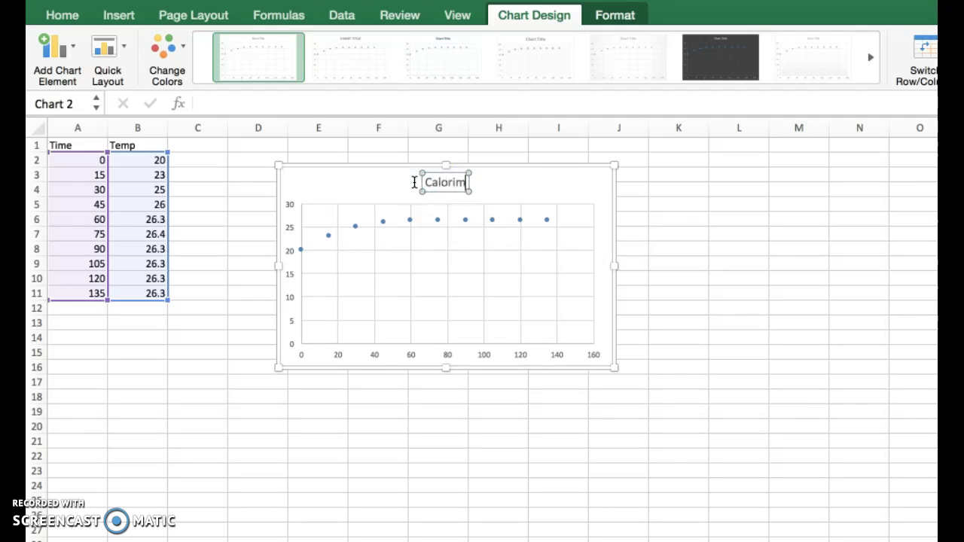
key(BackSpace)
key(BackSpace)
key(BackSpace)
key(BackSpace)
key(BackSpace)
key(BackSpace)
key(BackSpace)
key(BackSpace)
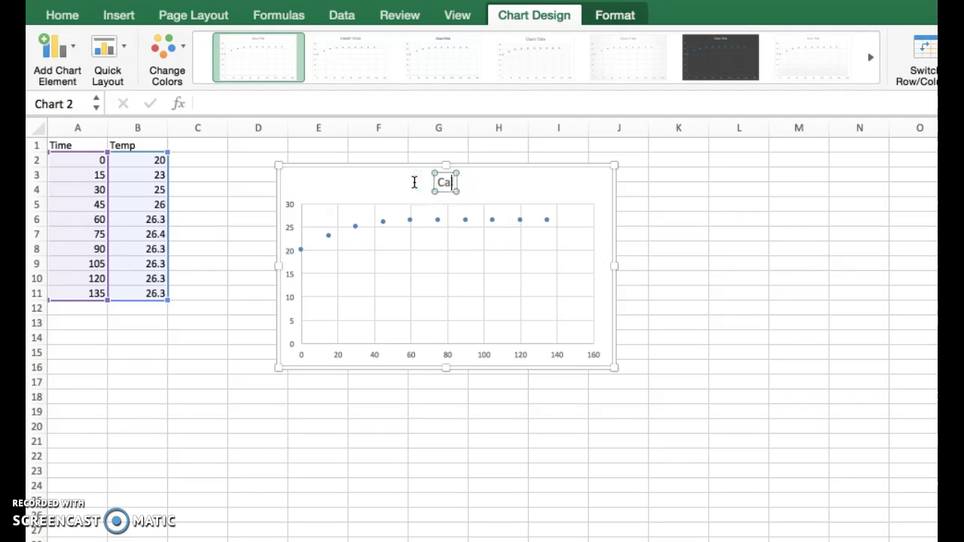
text(Heat)
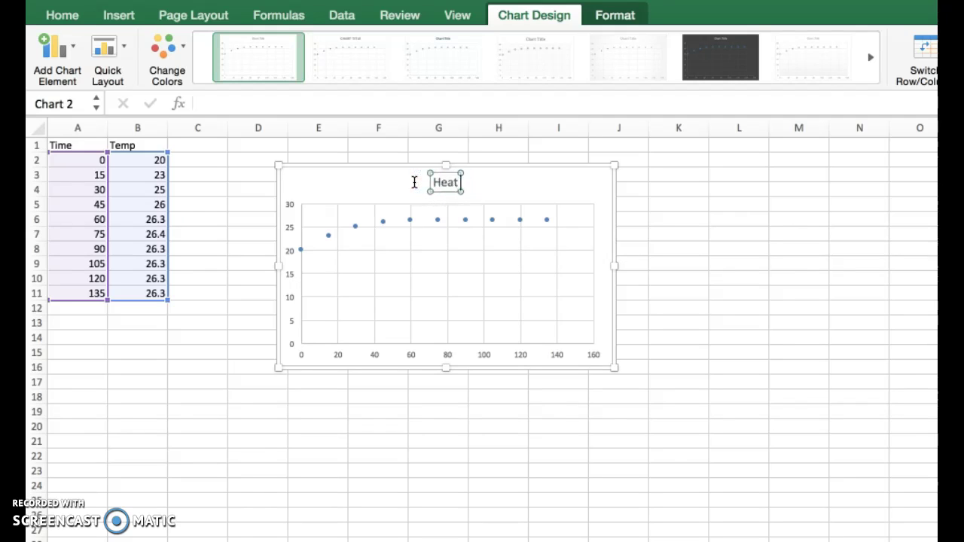
text( of Neutrali)
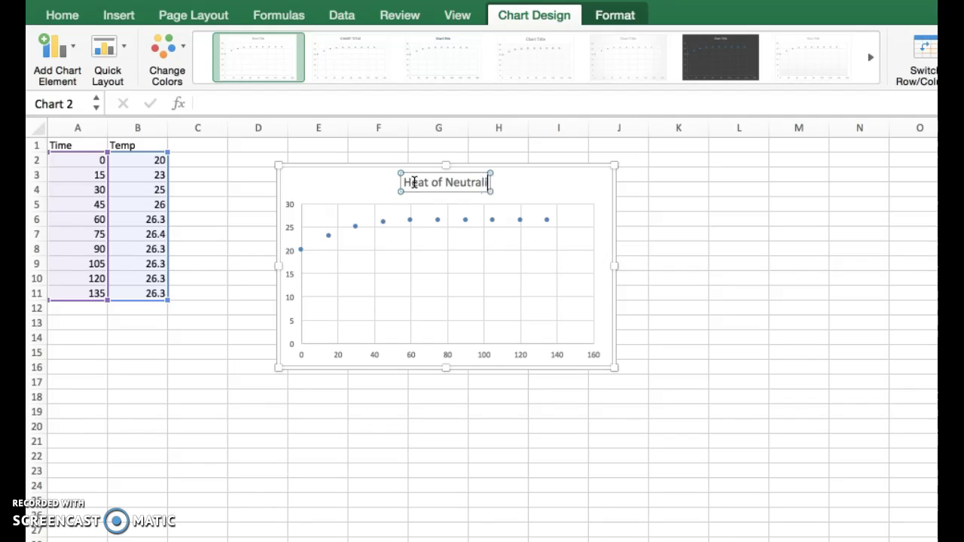
text(zation Data)
click(306, 179)
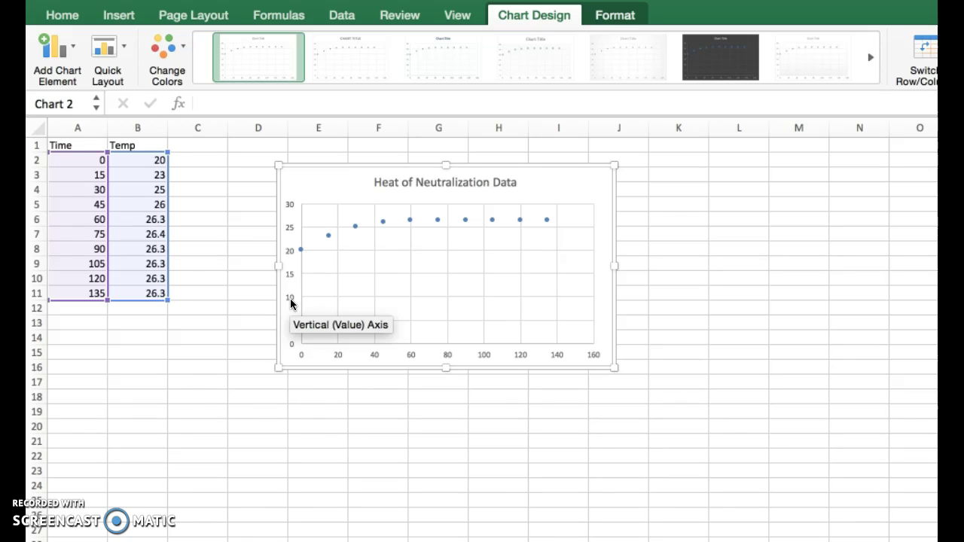
Step: Add a primary horizontal axis title to the chart reading "Time (s)"
click(74, 49)
mouse_move(89, 98)
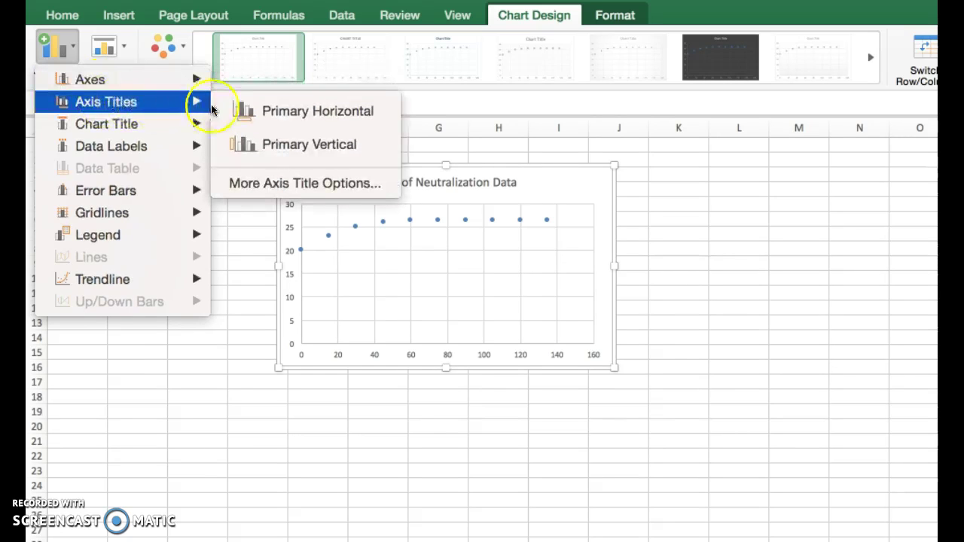
click(245, 111)
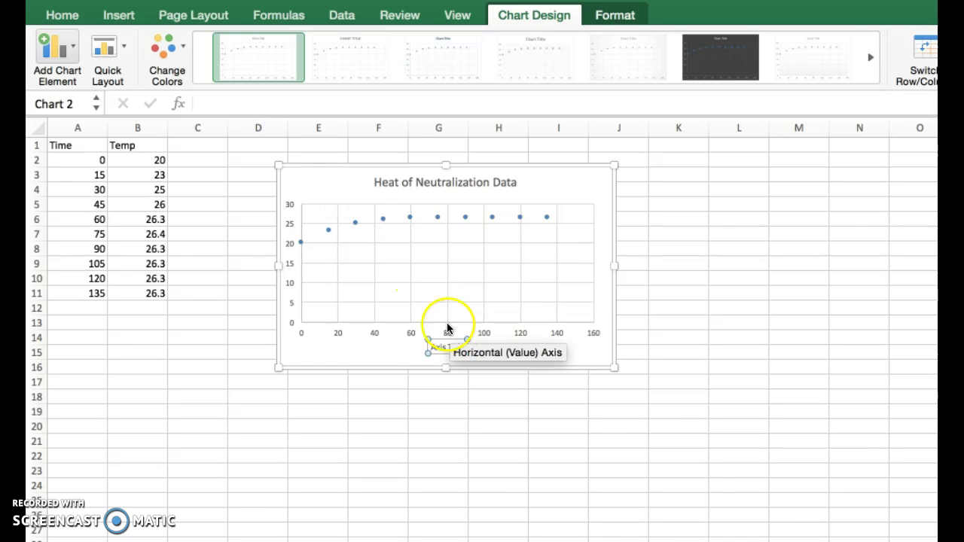
drag(462, 344, 436, 345)
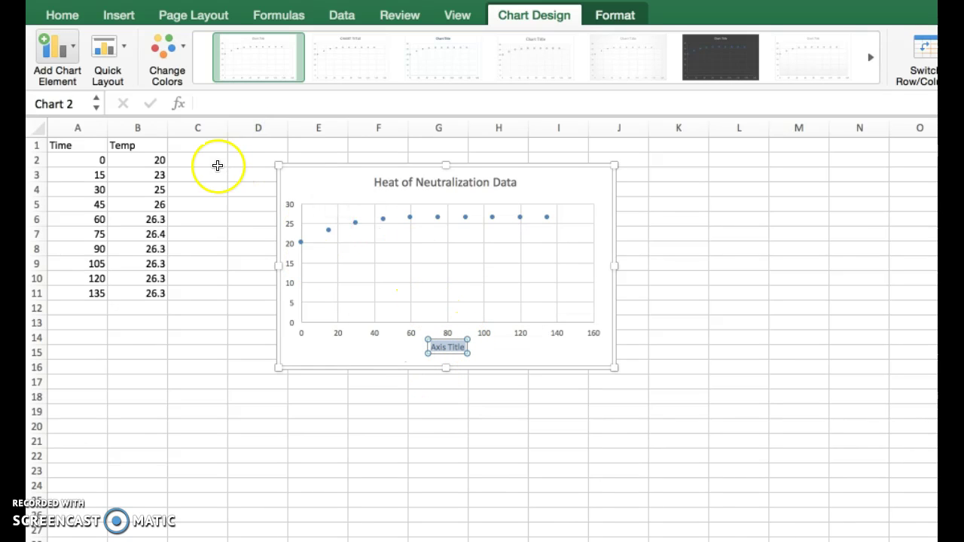
text(Time (s))
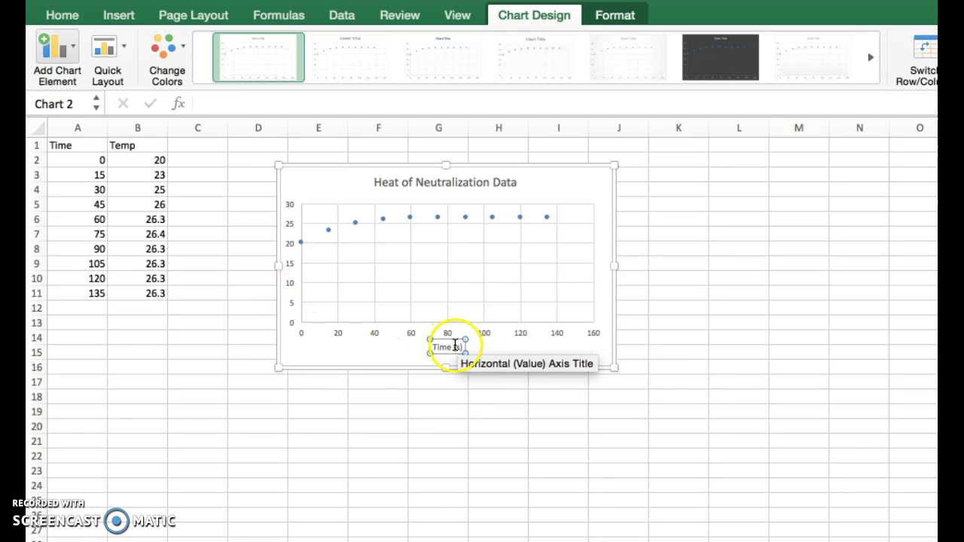
Step: Add a primary vertical axis title reading "Temperature (deg C)" and deselect the chart
click(75, 55)
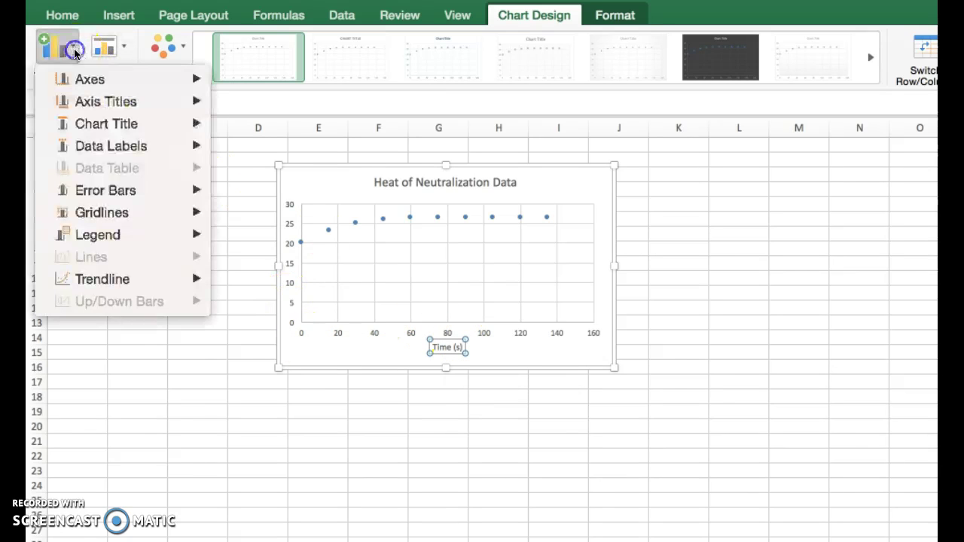
mouse_move(161, 101)
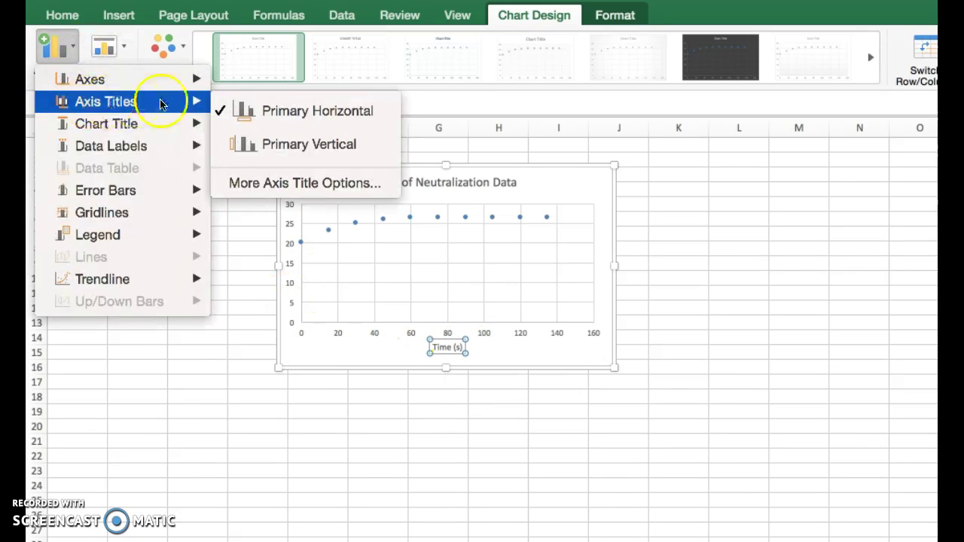
click(252, 159)
click(298, 248)
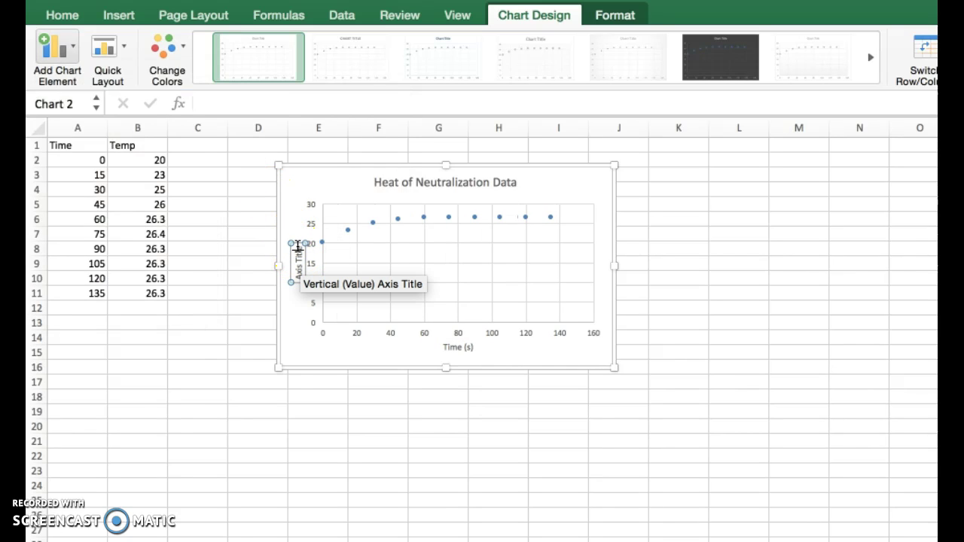
key(BackSpace)
key(BackSpace)
key(BackSpace)
key(BackSpace)
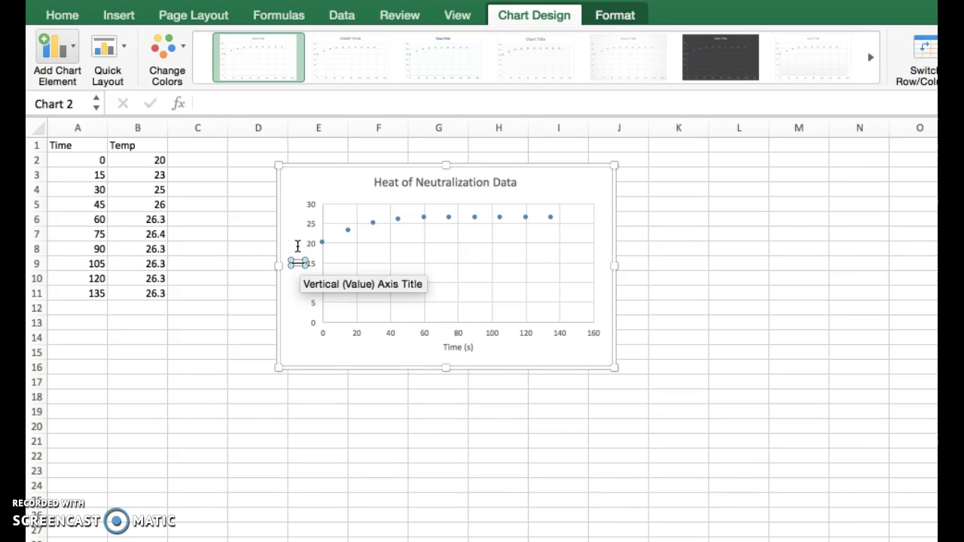
text(Temperature)
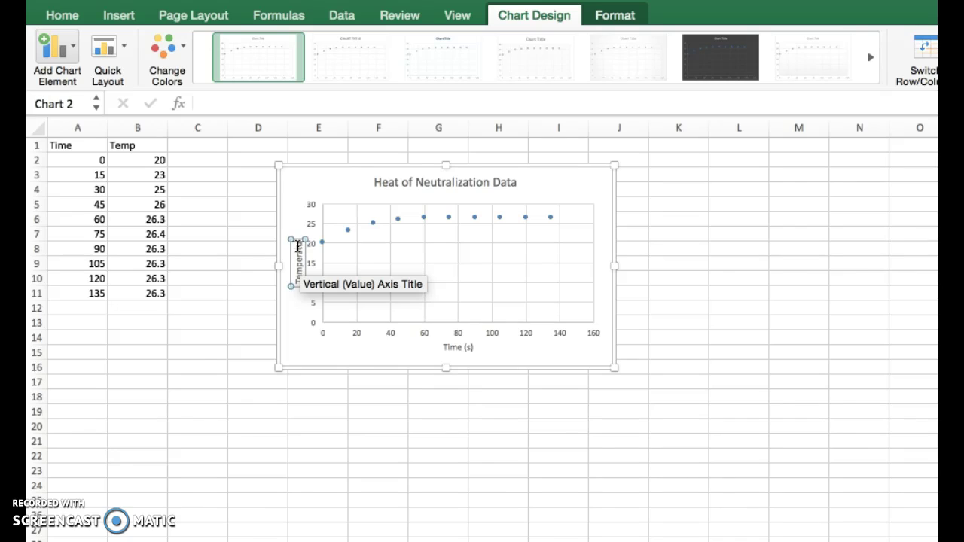
text( (deg)
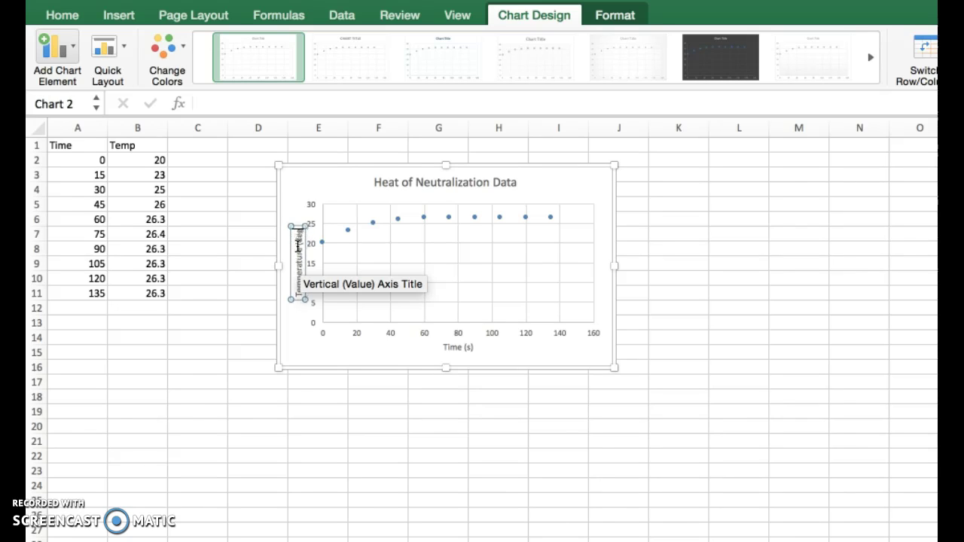
text( C)
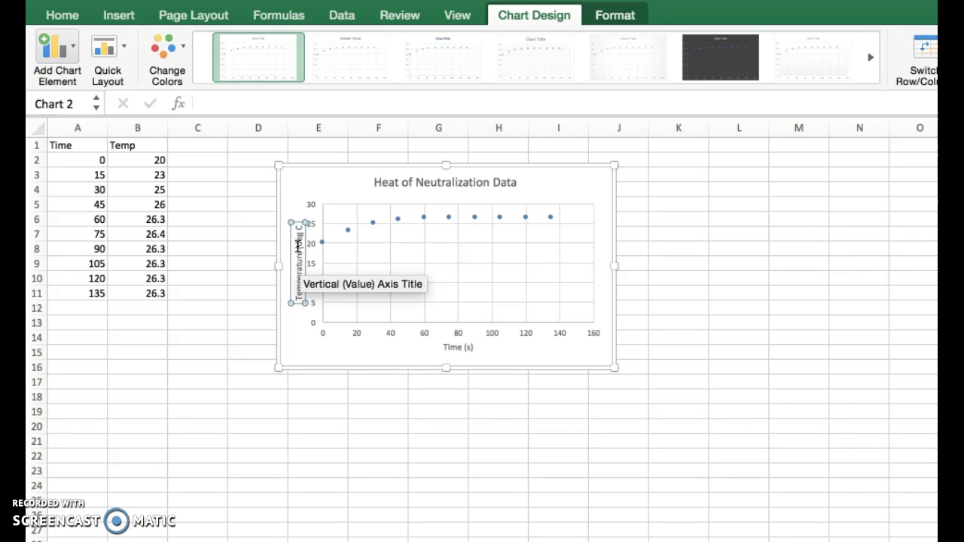
text())
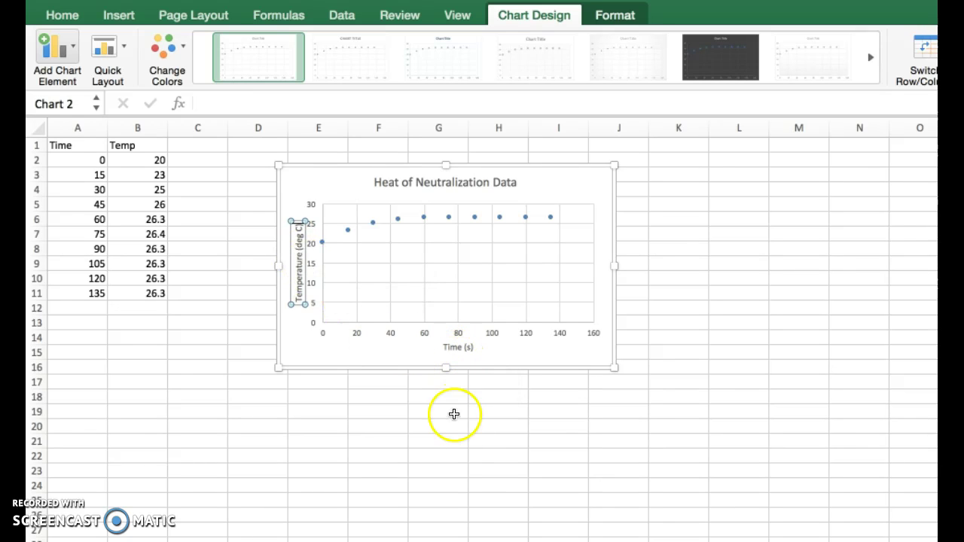
click(355, 438)
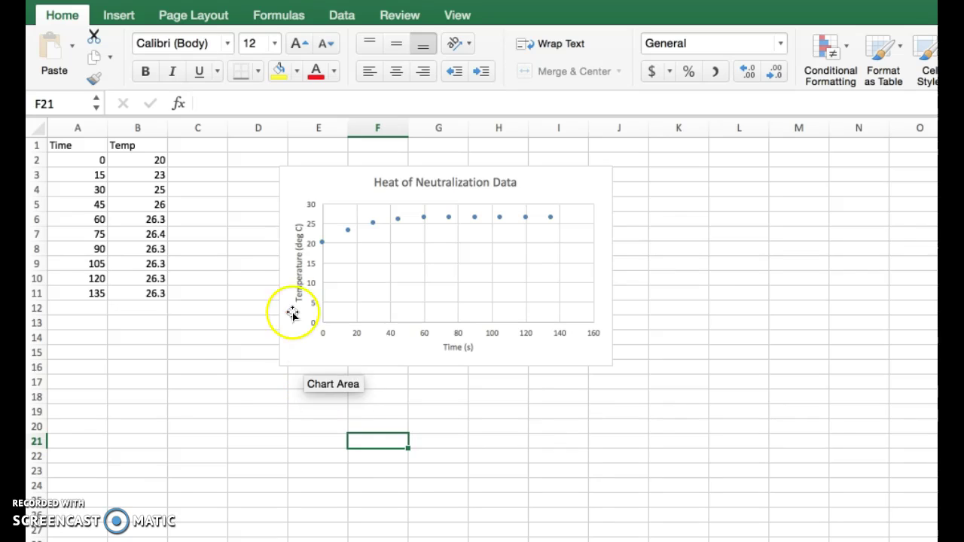
Step: Shift the vertical axis title slightly away from the axis numbers, toward the chart's outer edge, and deselect the chart
click(297, 276)
key(Left)
key(Left)
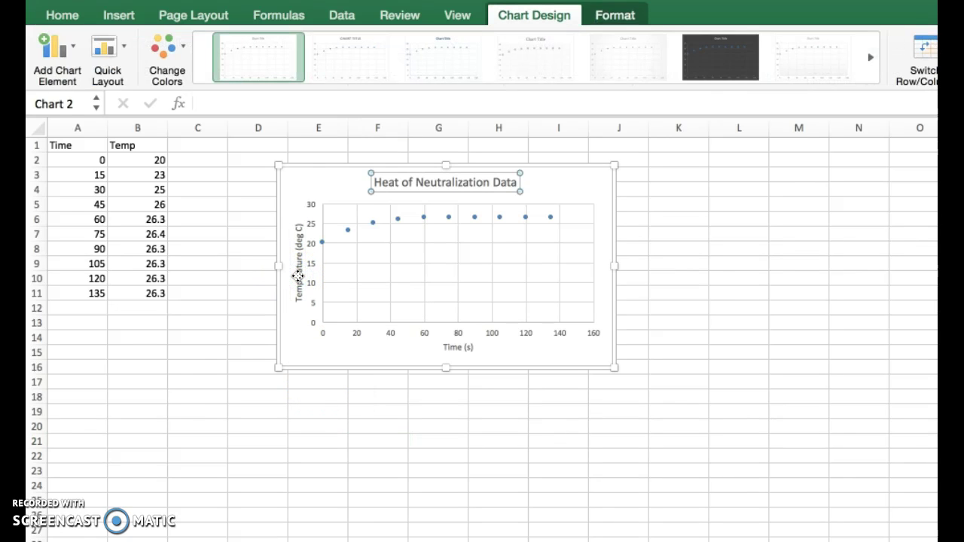
click(298, 277)
click(298, 276)
drag(291, 241, 282, 234)
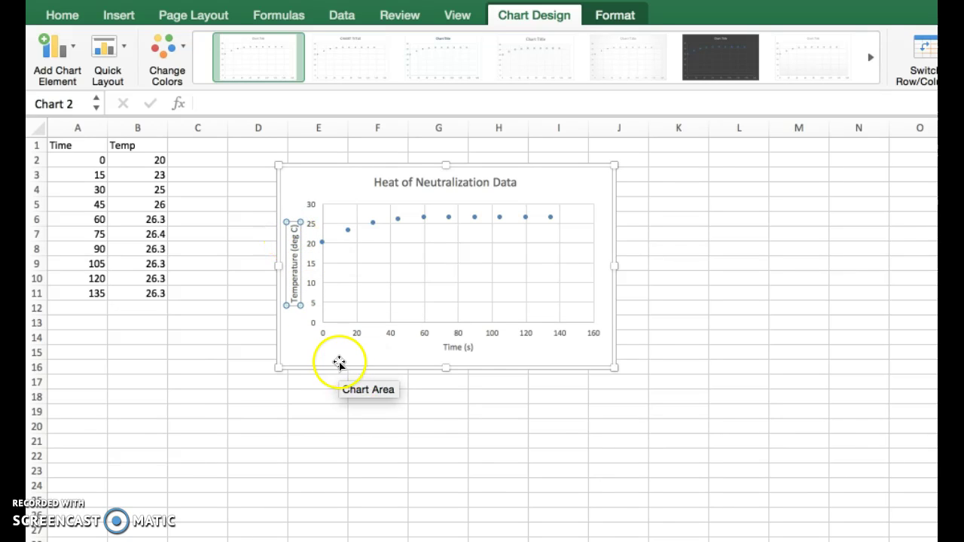
click(390, 442)
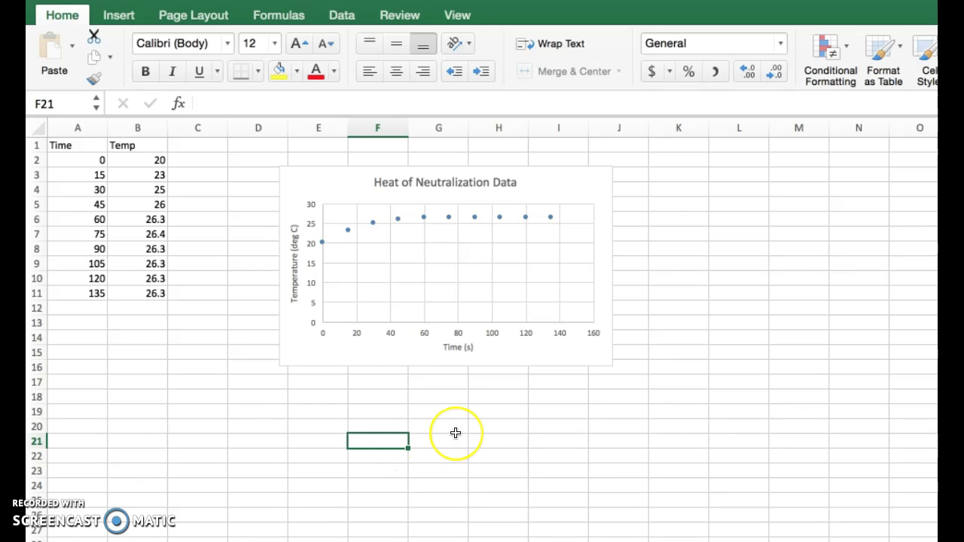
Step: Select the whole chart and move it slightly down and closer to the data columns
click(554, 181)
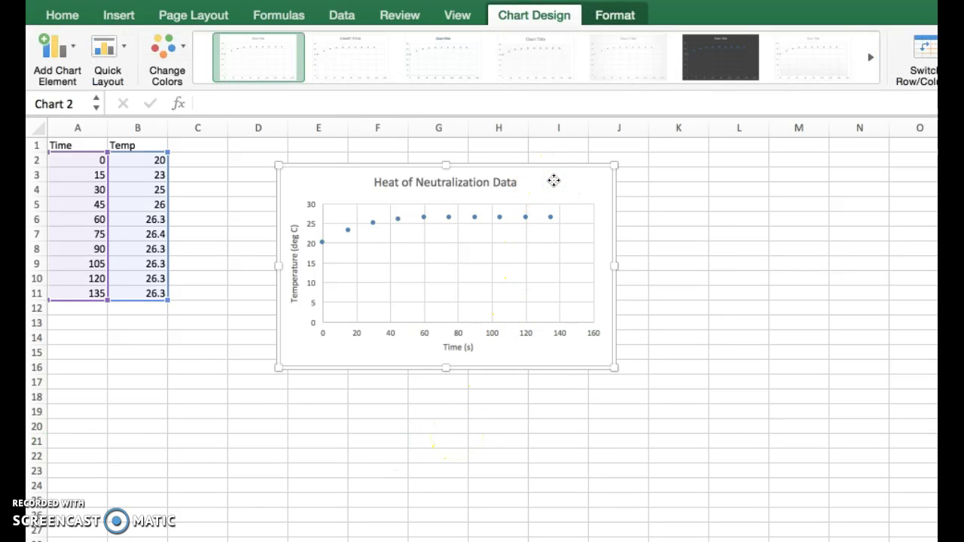
click(544, 178)
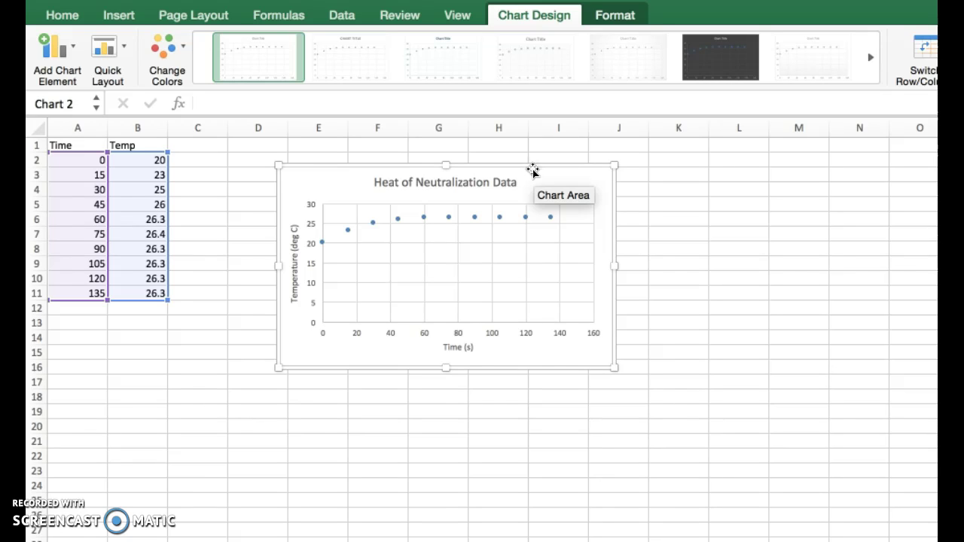
drag(532, 171, 500, 177)
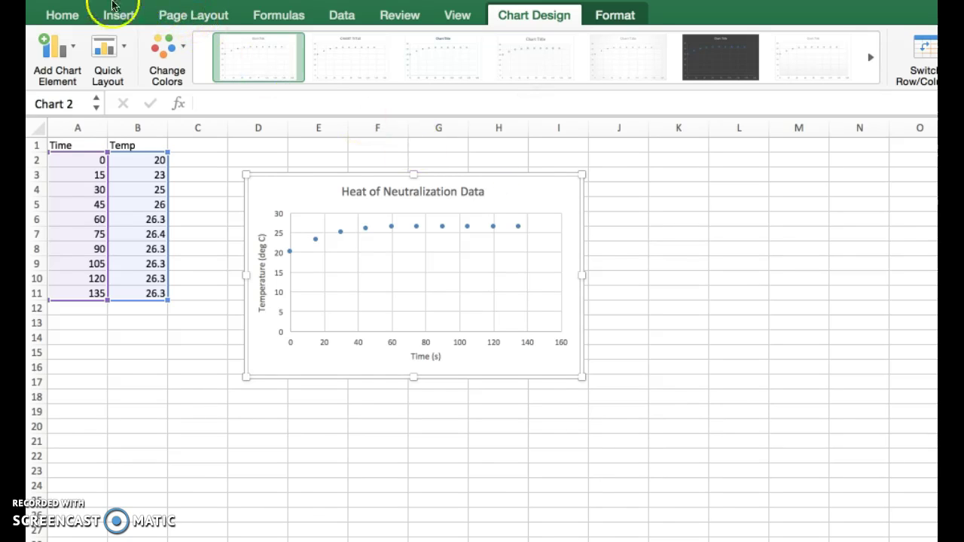
Step: Preview how the data and chart fall on the printed pages, and close the print preview without printing
click(134, 0)
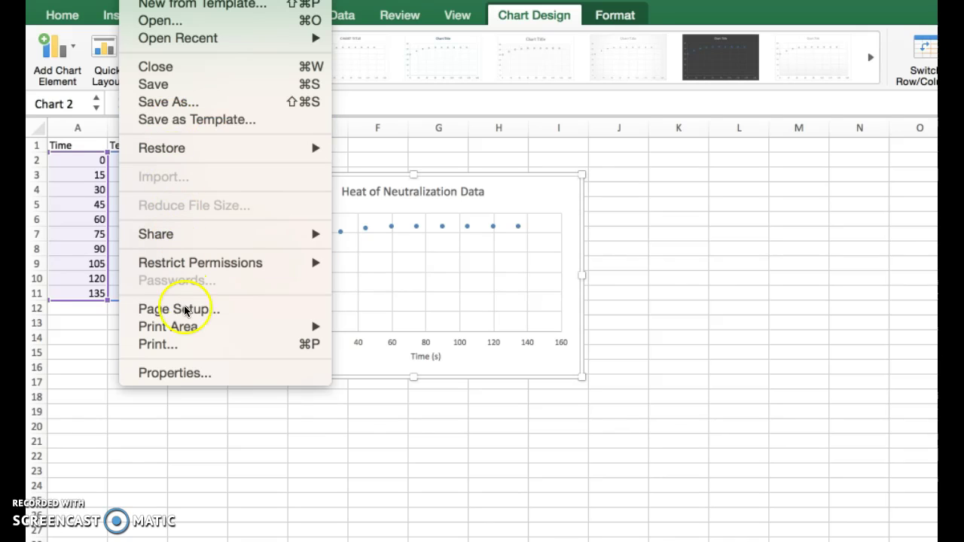
click(194, 348)
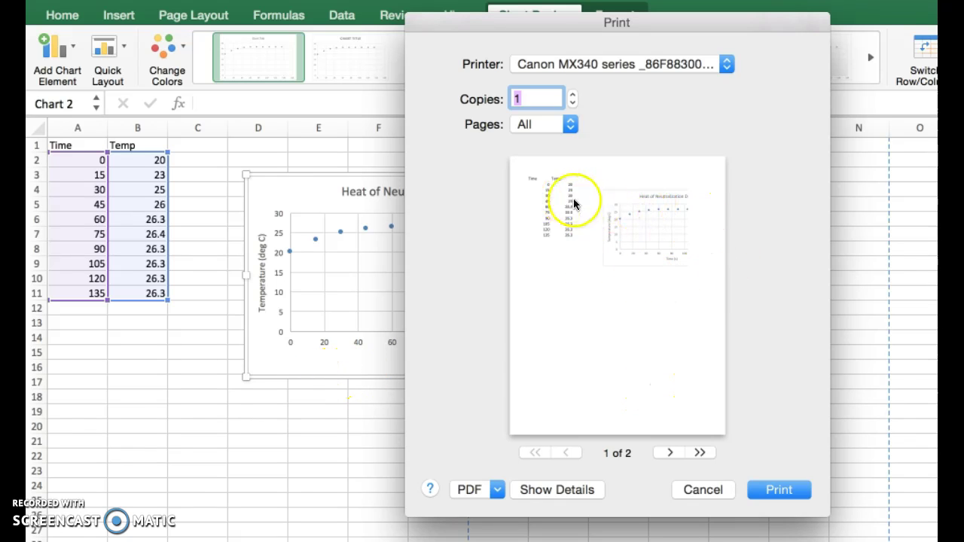
click(716, 490)
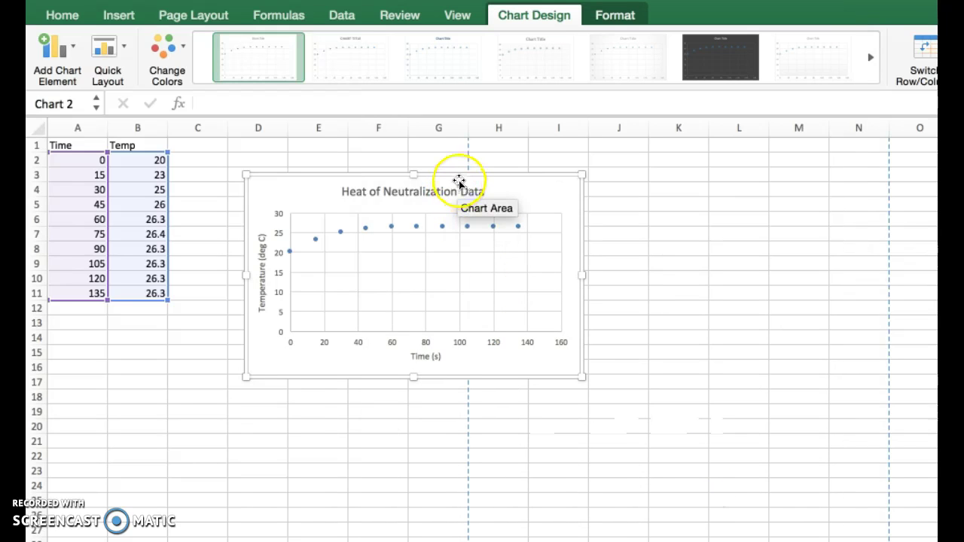
Step: Move the chart directly beneath the Time and Temp columns and check its page fit in the print preview without printing
drag(455, 179, 271, 315)
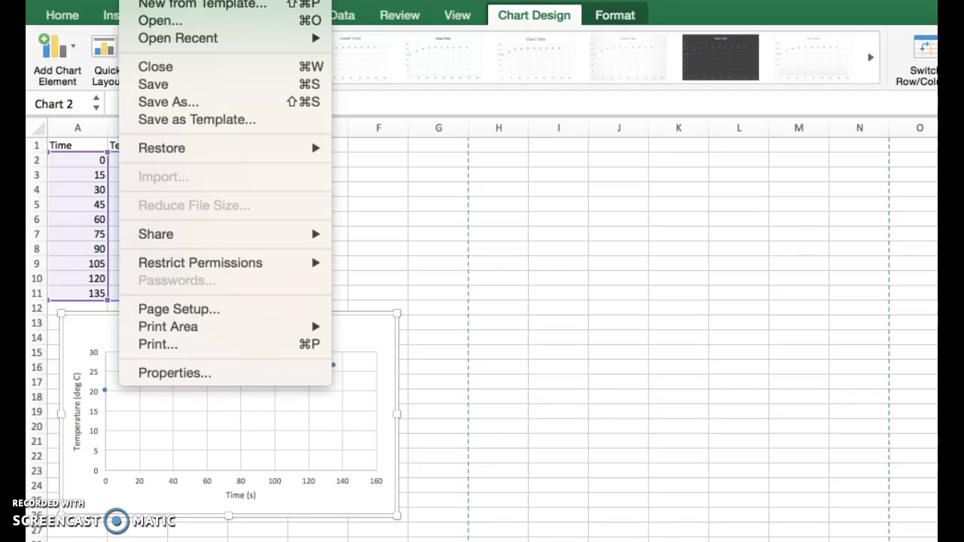
click(177, 345)
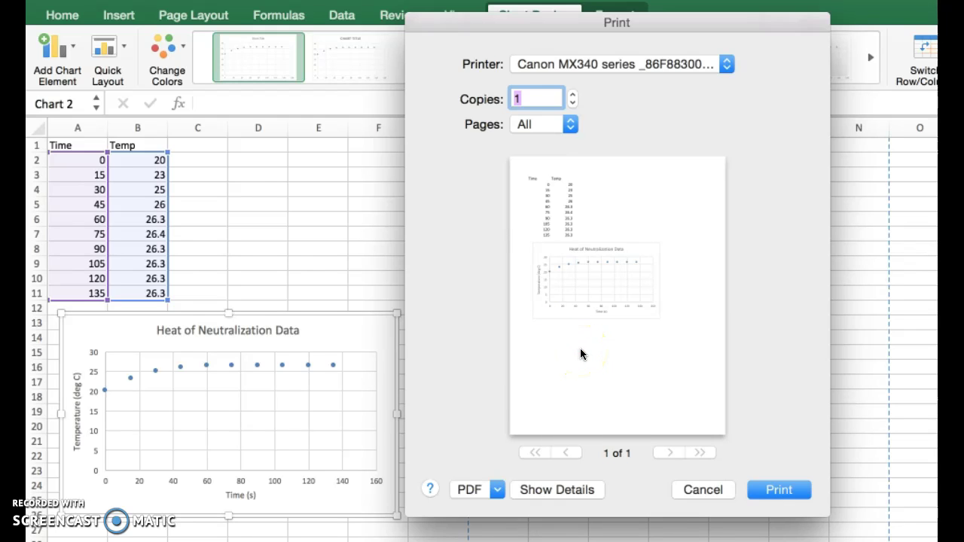
click(701, 490)
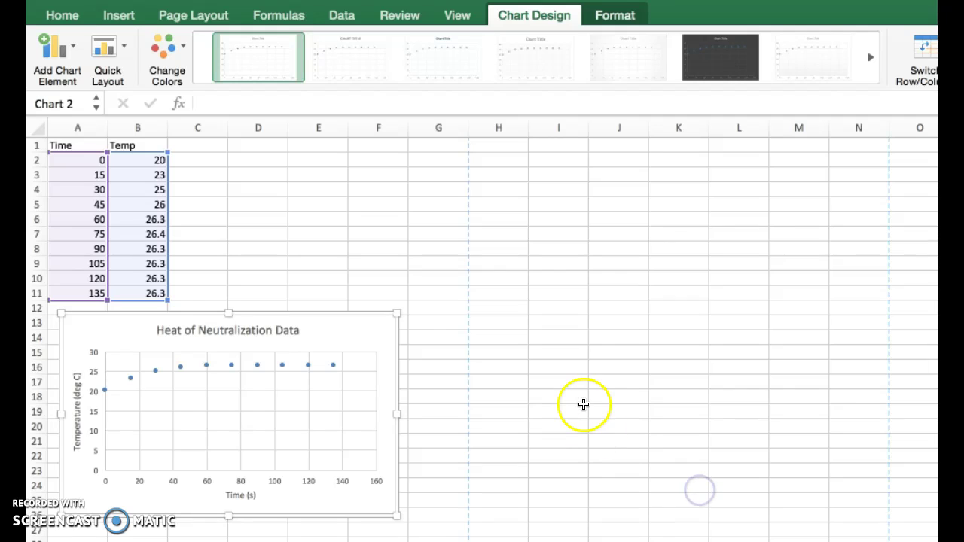
Step: Examine the Quick Layout presets available for the scatter chart without applying any of them
click(379, 313)
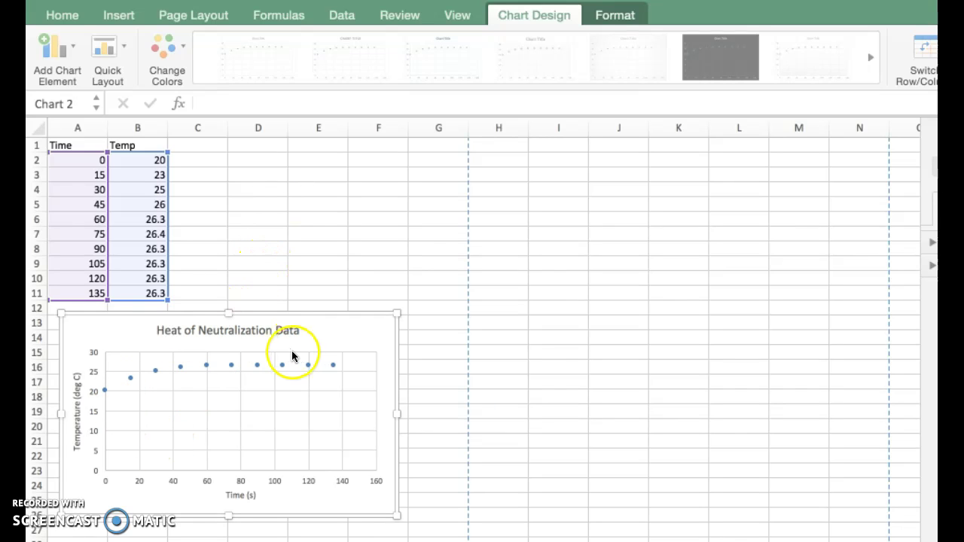
click(125, 49)
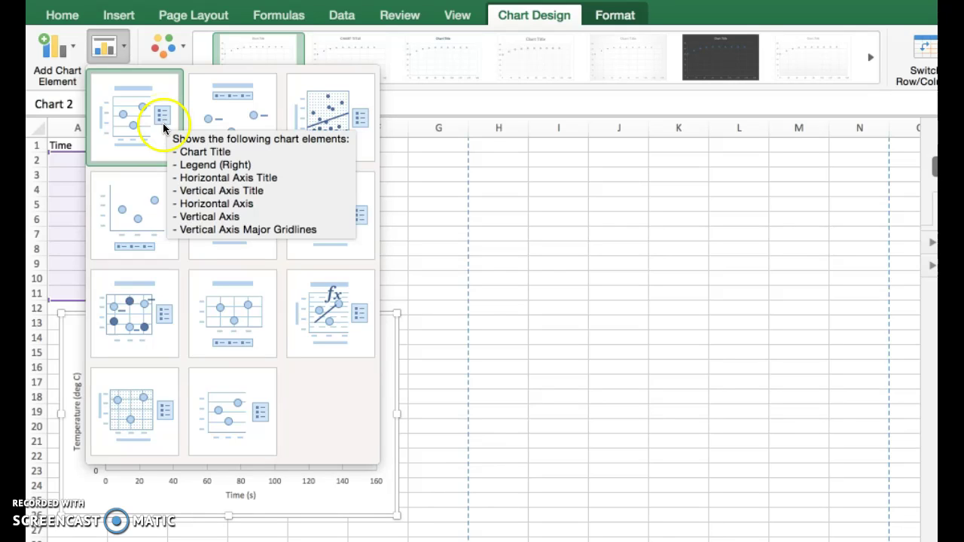
click(544, 273)
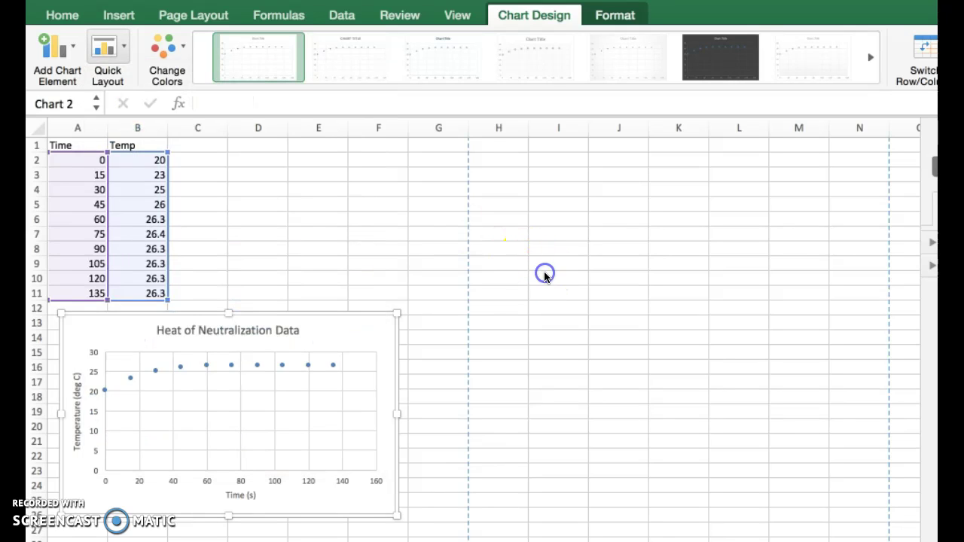
click(124, 47)
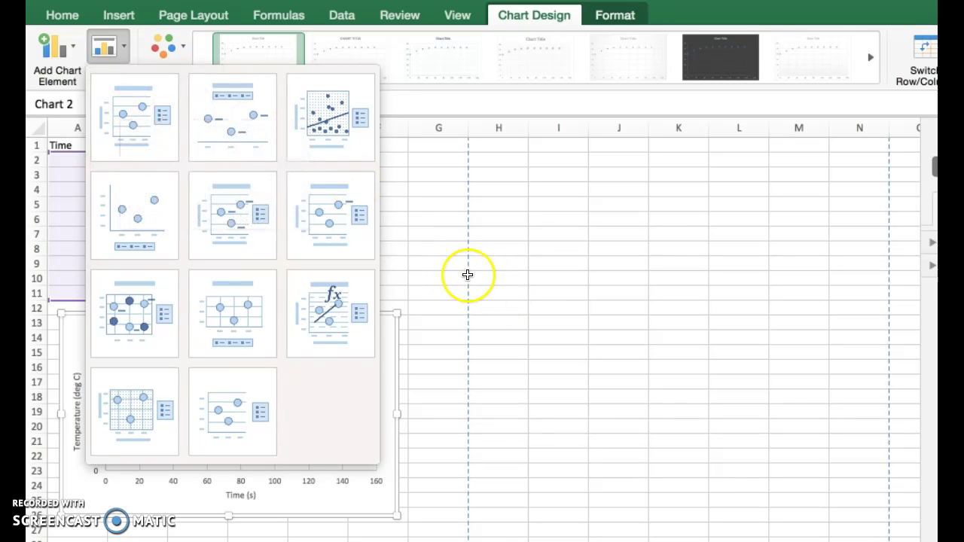
click(491, 277)
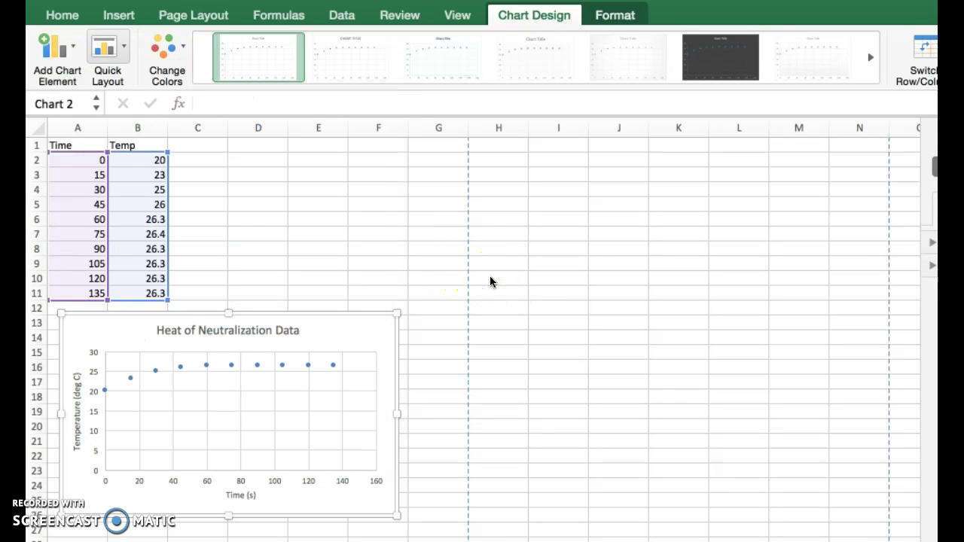